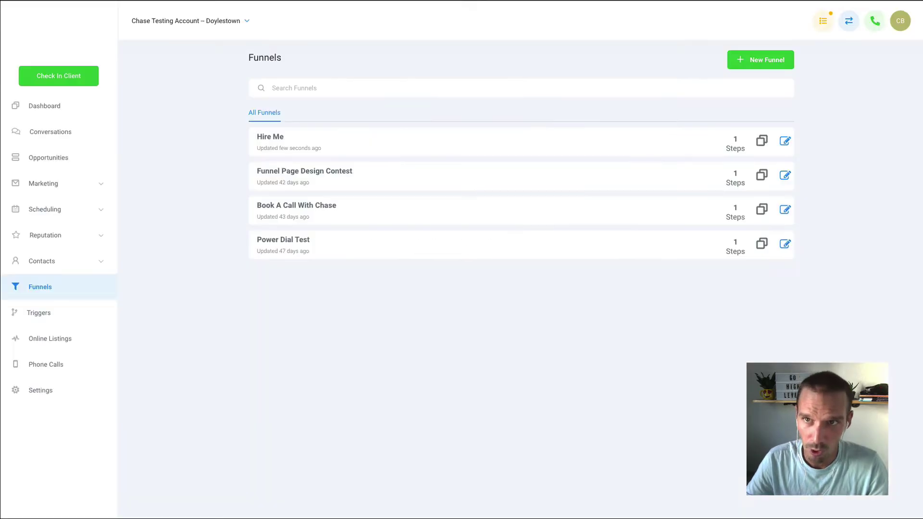
Step: Begin adding demohighlevel.com as a custom domain and copy the A-record IP 104.154.226.67
{"action": "left_click", "coordinate": [45, 391]}
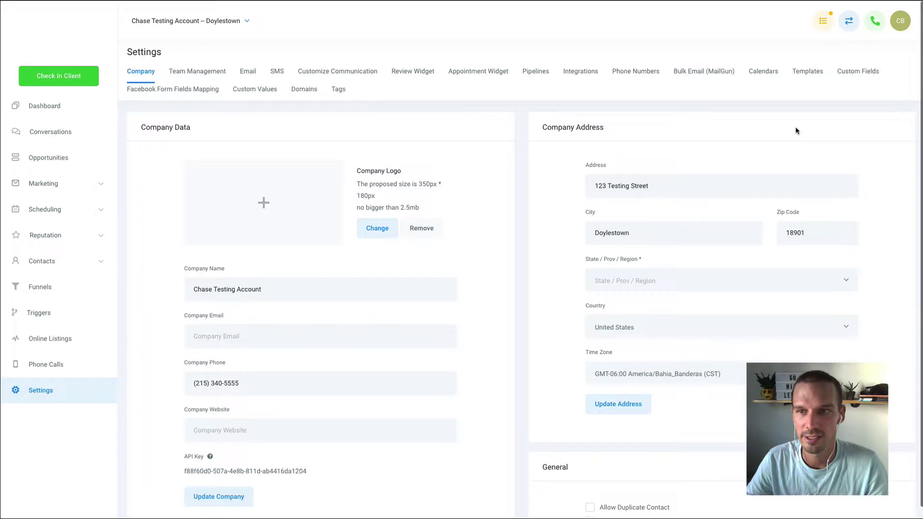
{"action": "left_click", "coordinate": [308, 92]}
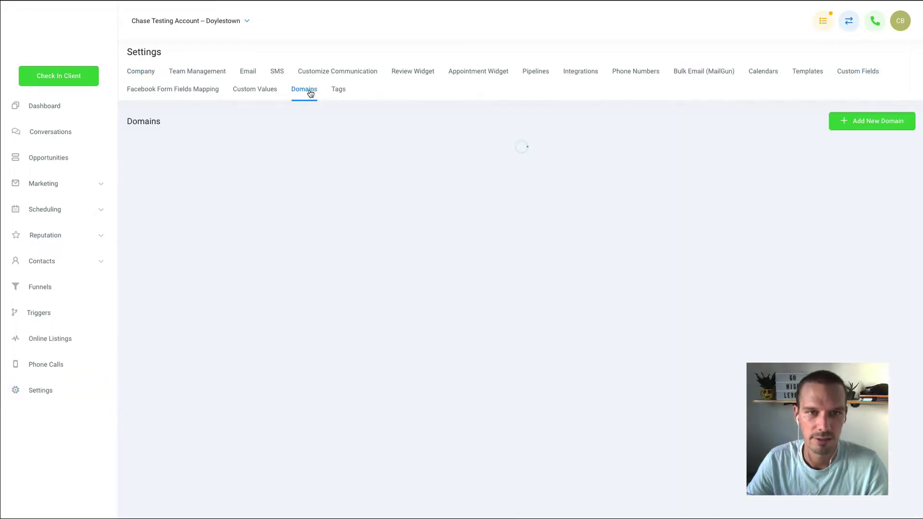
{"action": "left_click", "coordinate": [868, 128]}
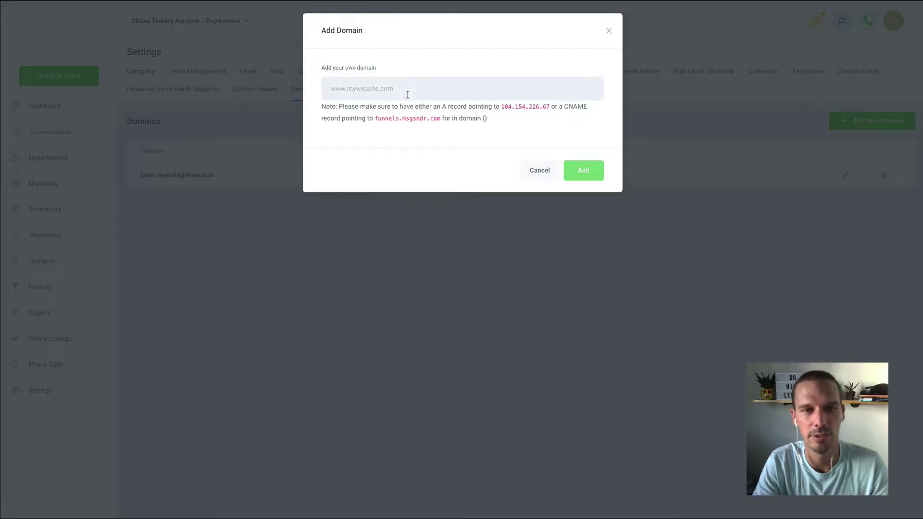
{"action": "type", "text": "demohighlev"}
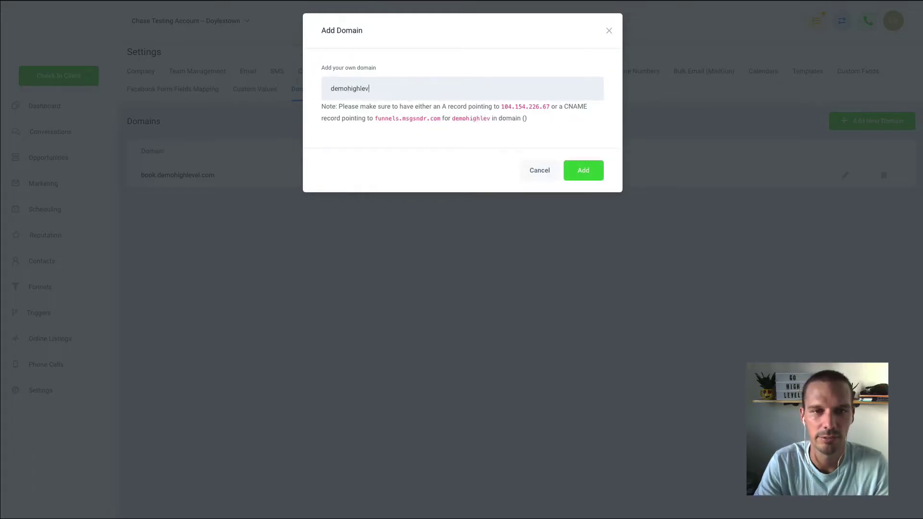
{"action": "type", "text": "el.com"}
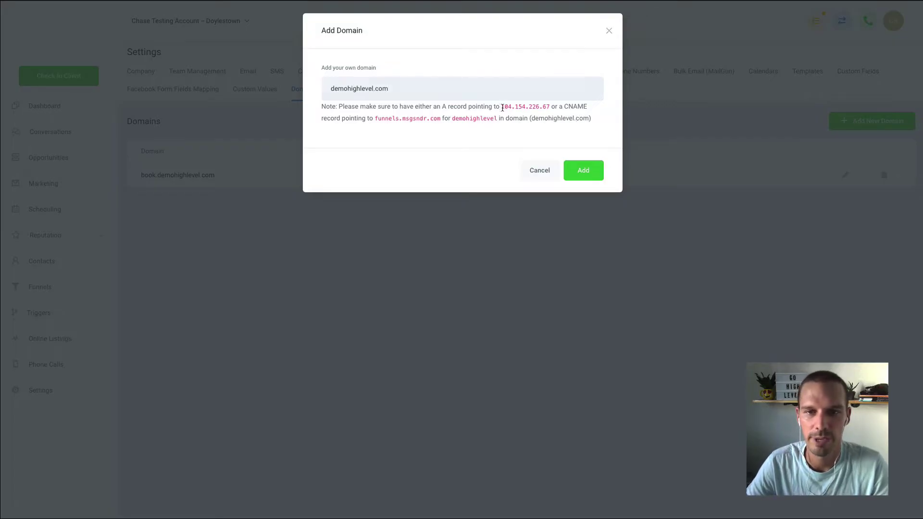
{"action": "left_click_drag", "start_coordinate": [503, 108], "coordinate": [548, 112]}
{"action": "key", "text": "ctrl+c"}
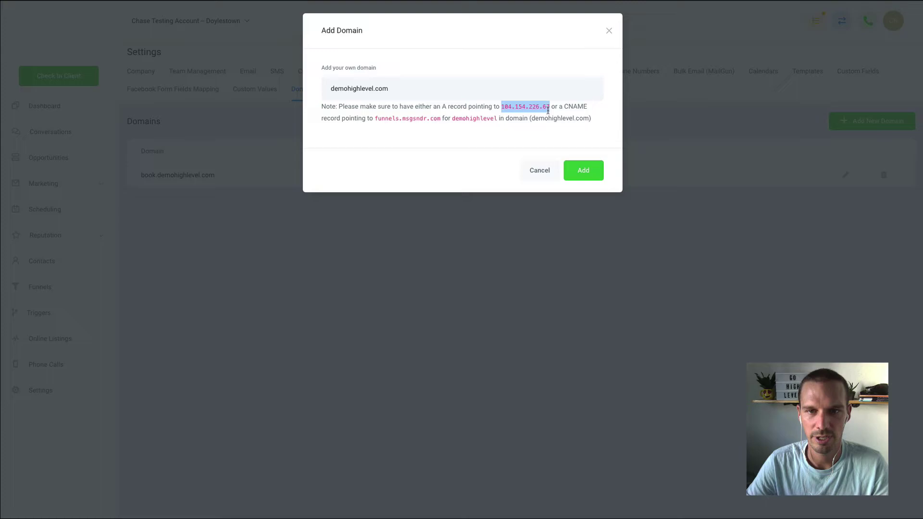
Step: Save a DNS-only A record named @ pointing to 104.154.226.67 in Cloudflare
{"action": "left_click", "coordinate": [676, 2]}
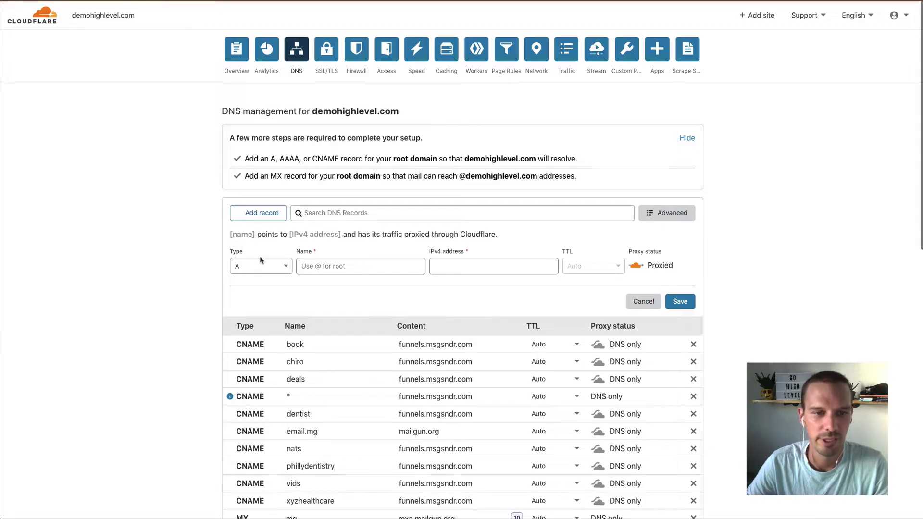
{"action": "left_click", "coordinate": [339, 267]}
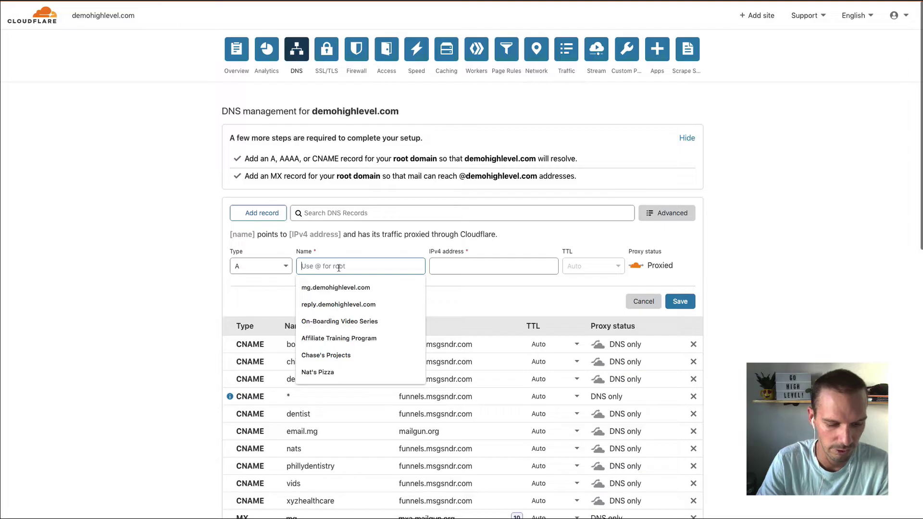
{"action": "type", "text": "@"}
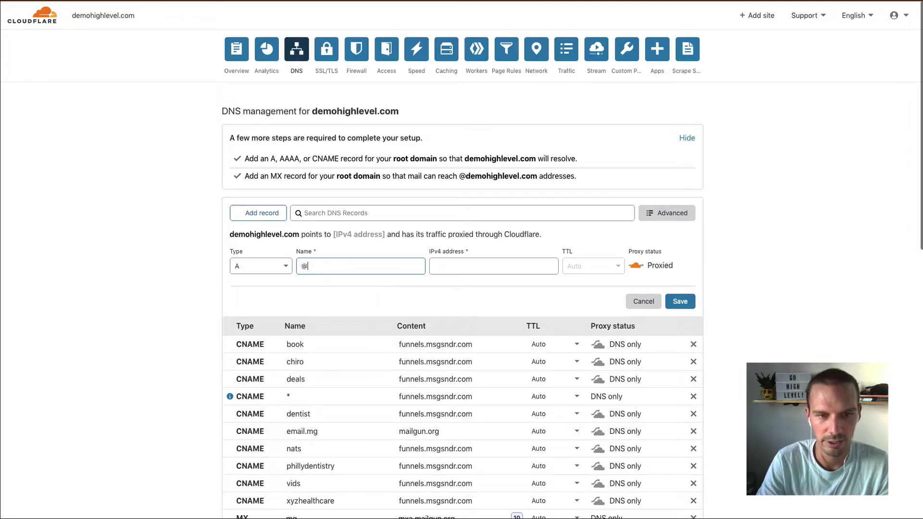
{"action": "left_click", "coordinate": [493, 266]}
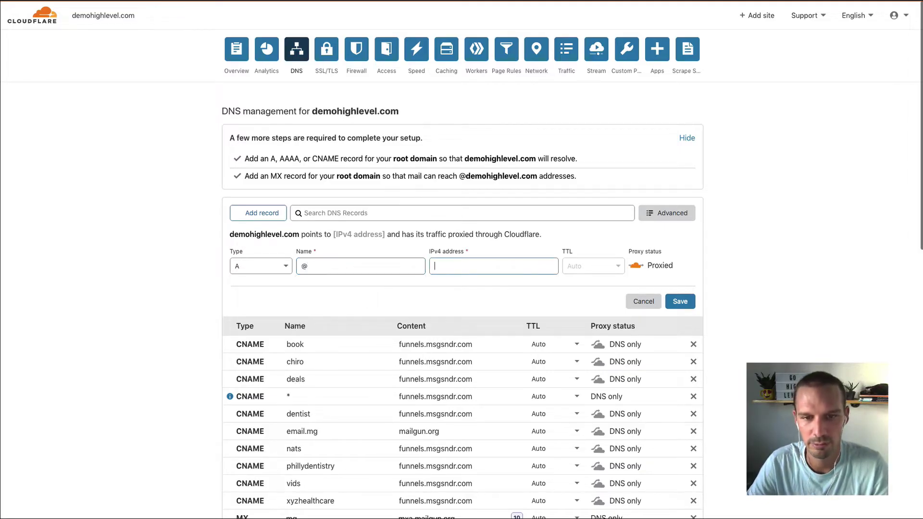
{"action": "key", "text": "ctrl+v"}
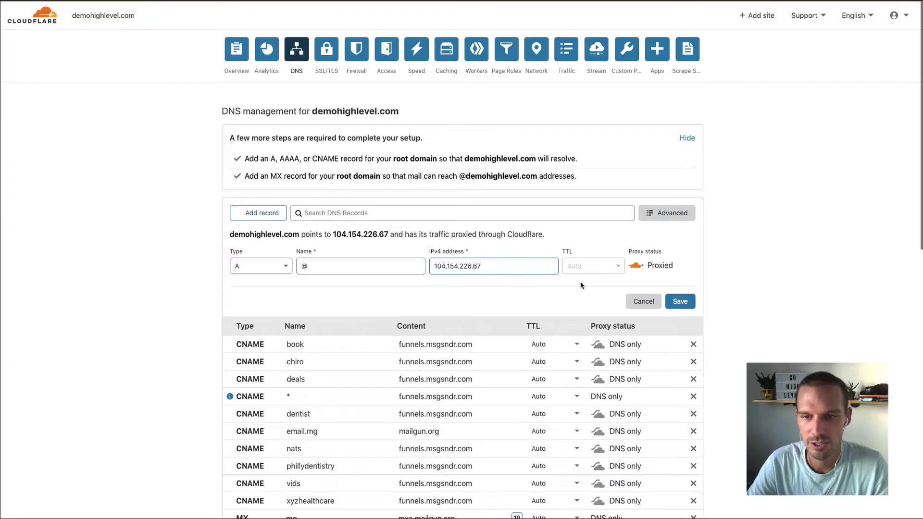
{"action": "left_click", "coordinate": [633, 270]}
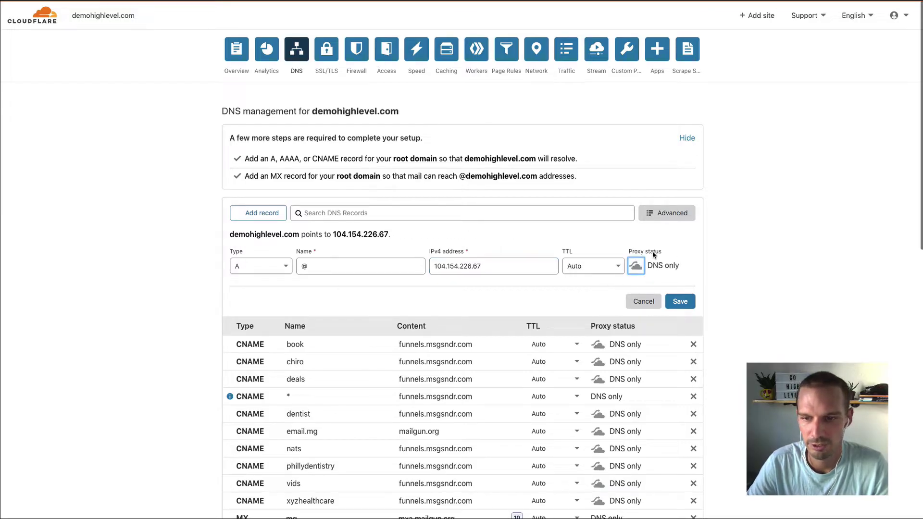
{"action": "left_click", "coordinate": [679, 303]}
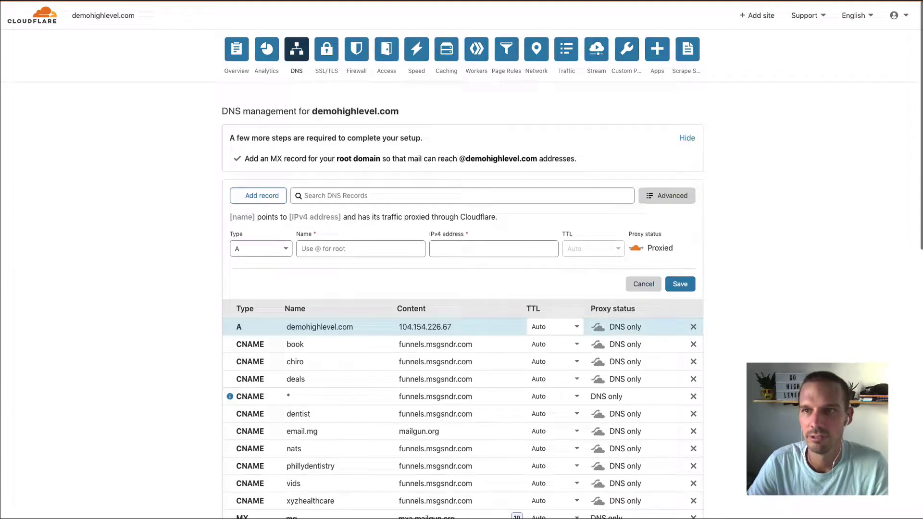
Step: Add demohighlevel.com in HighLevel and dismiss the link-to-funnel dialog without choosing a funnel
{"action": "key", "text": "alt+Tab"}
{"action": "left_click", "coordinate": [581, 171]}
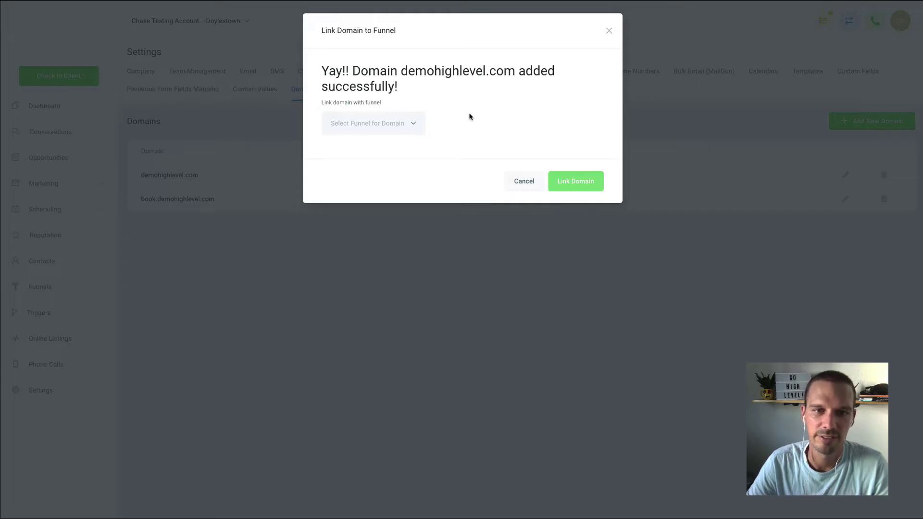
{"action": "left_click", "coordinate": [412, 126]}
{"action": "left_click", "coordinate": [513, 111]}
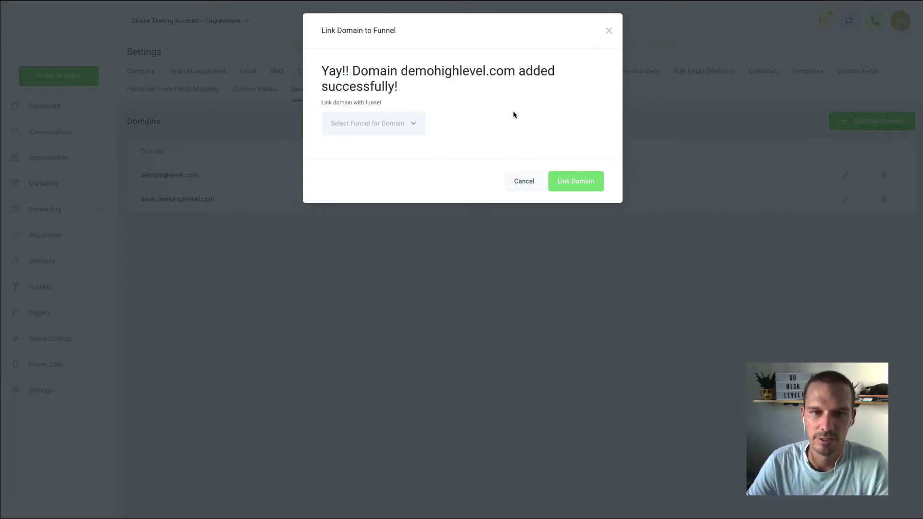
{"action": "left_click", "coordinate": [608, 31]}
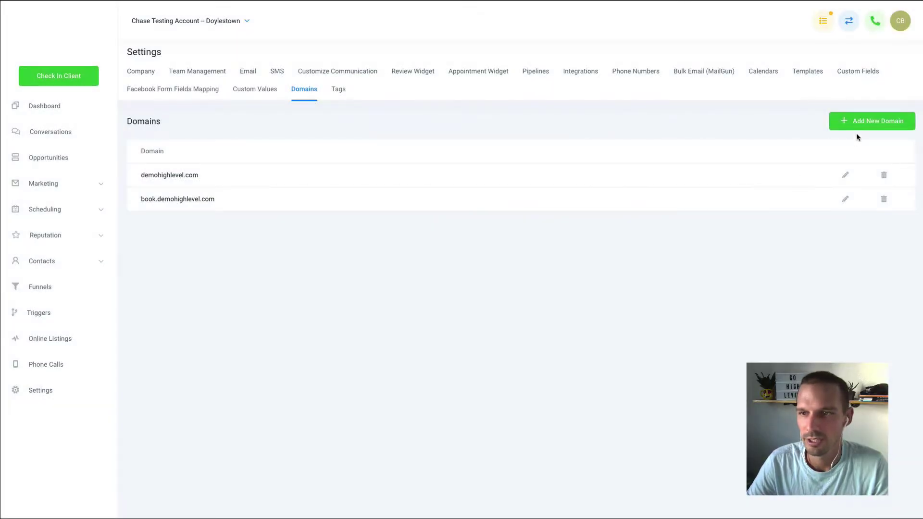
{"action": "left_click", "coordinate": [865, 122]}
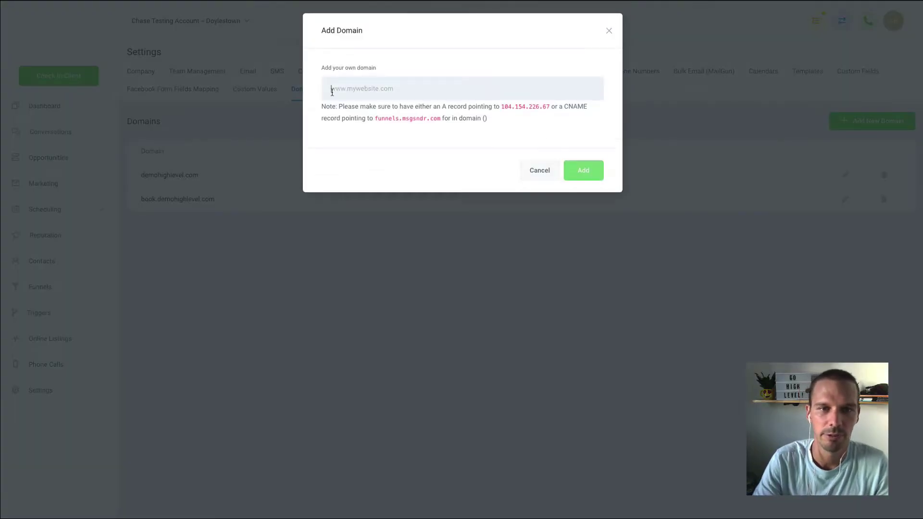
{"action": "type", "text": "www.demoh"}
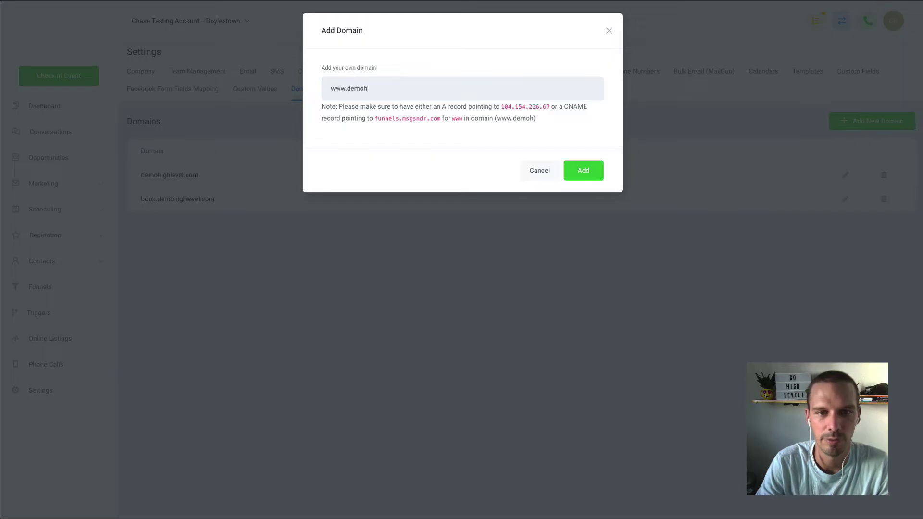
{"action": "type", "text": "ighlevel.com"}
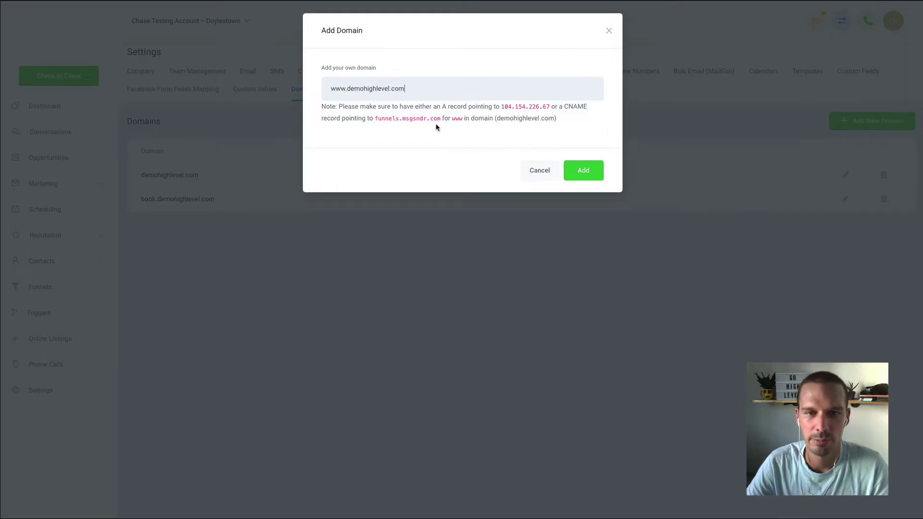
{"action": "left_click_drag", "start_coordinate": [441, 121], "coordinate": [373, 119]}
{"action": "key", "text": "ctrl+c"}
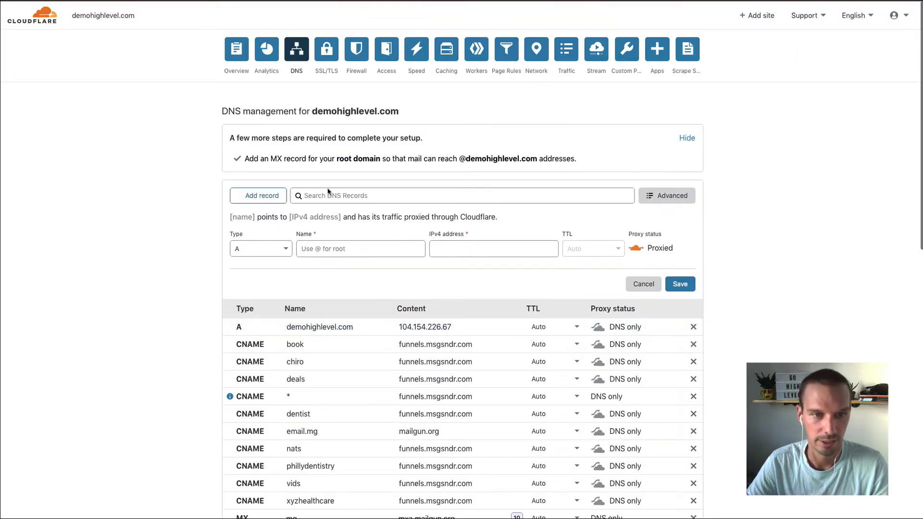
Step: Save a DNS-only Cloudflare CNAME record named www pointing to funnels.msgsndr.com
{"action": "left_click", "coordinate": [277, 246]}
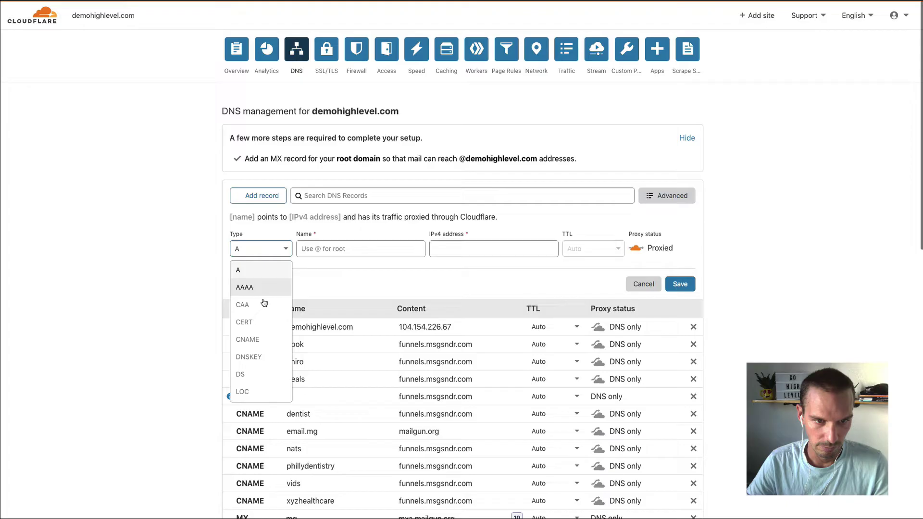
{"action": "left_click", "coordinate": [254, 340]}
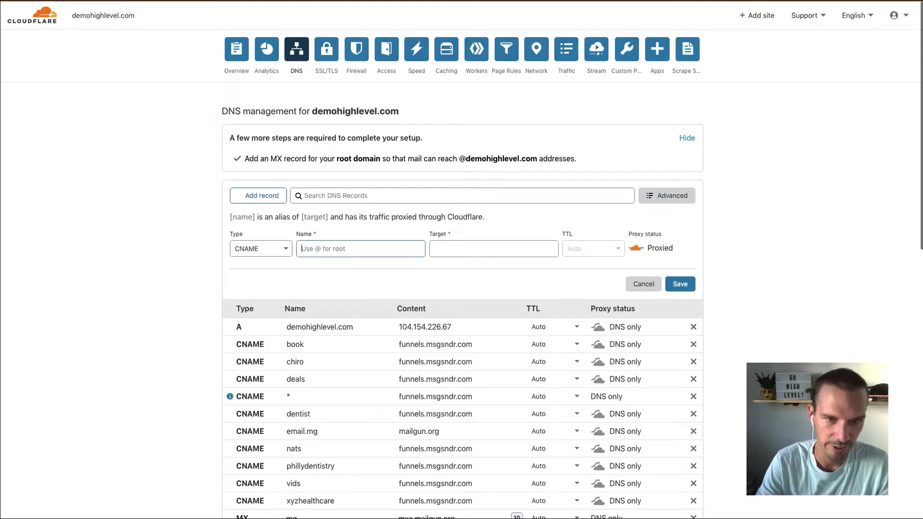
{"action": "type", "text": "www"}
{"action": "key", "text": "Tab"}
{"action": "key", "text": "ctrl+v"}
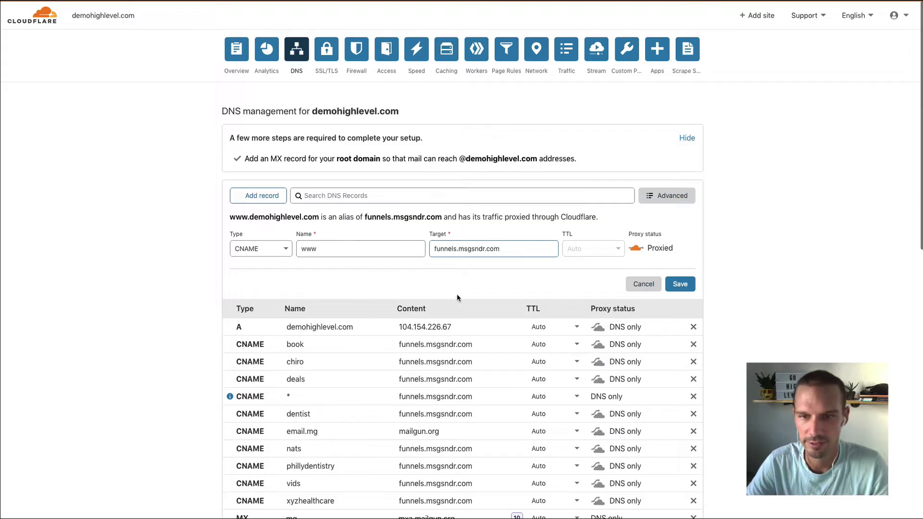
{"action": "left_click", "coordinate": [636, 248]}
{"action": "left_click", "coordinate": [675, 284]}
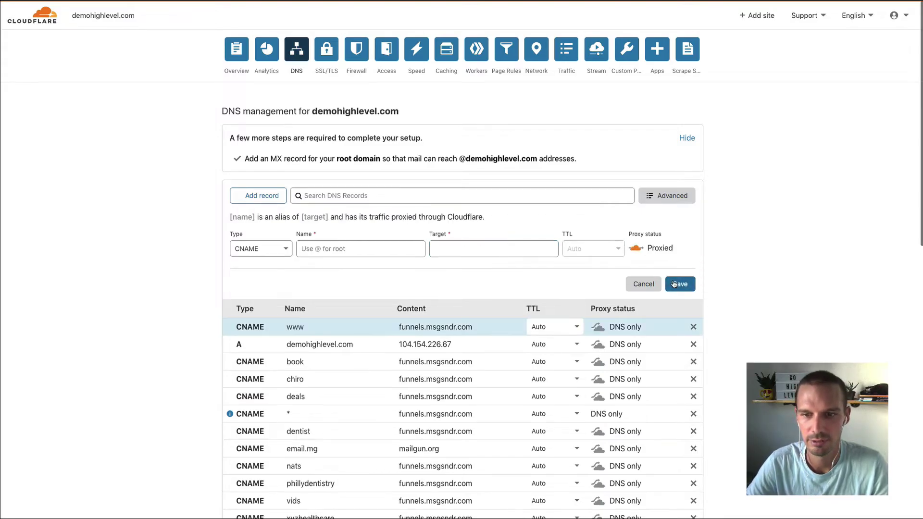
{"action": "key", "text": "ctrl+Tab"}
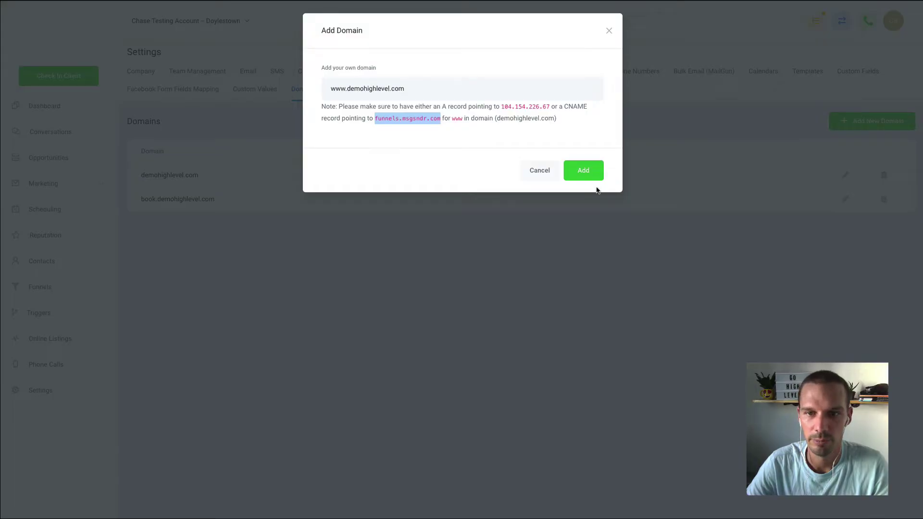
{"action": "left_click", "coordinate": [592, 175]}
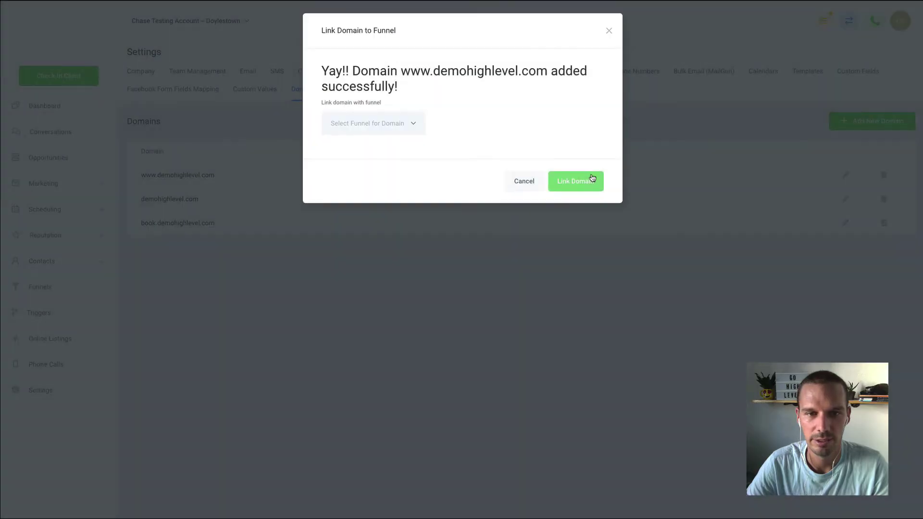
{"action": "left_click", "coordinate": [608, 32]}
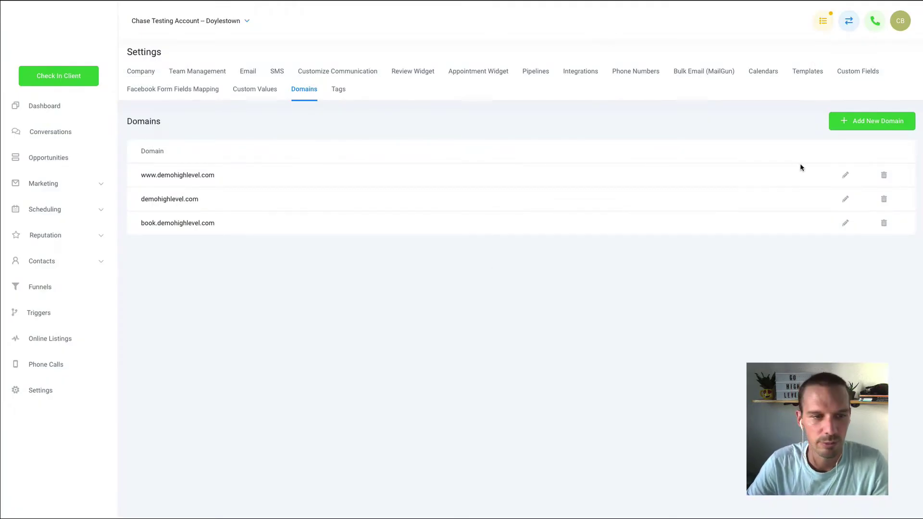
{"action": "left_click", "coordinate": [845, 175]}
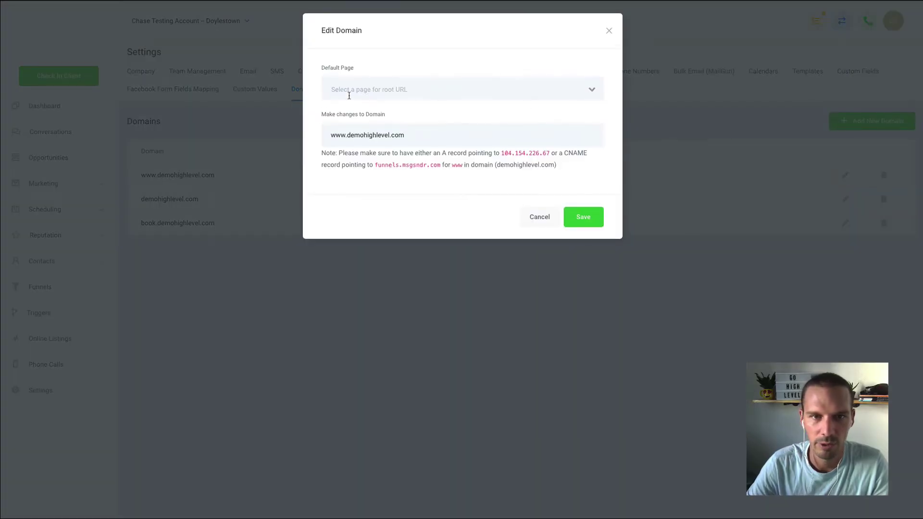
{"action": "left_click", "coordinate": [591, 88]}
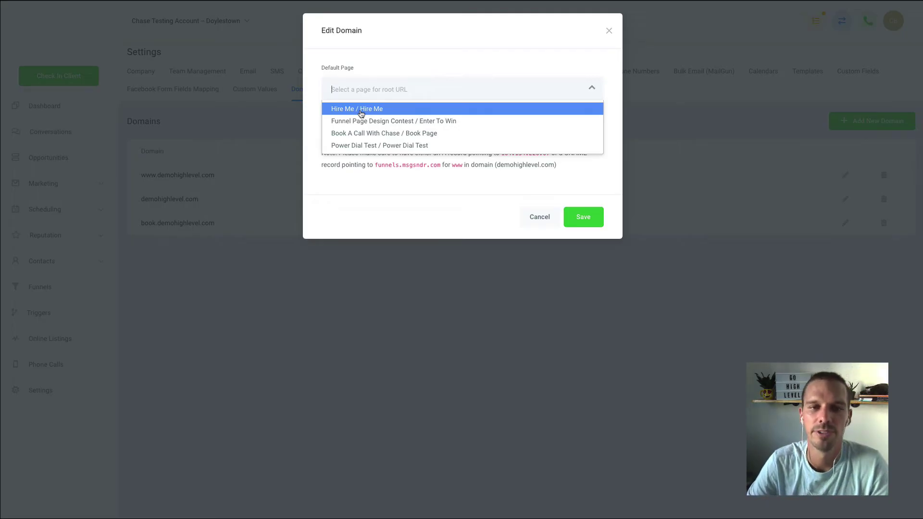
{"action": "left_click", "coordinate": [362, 111]}
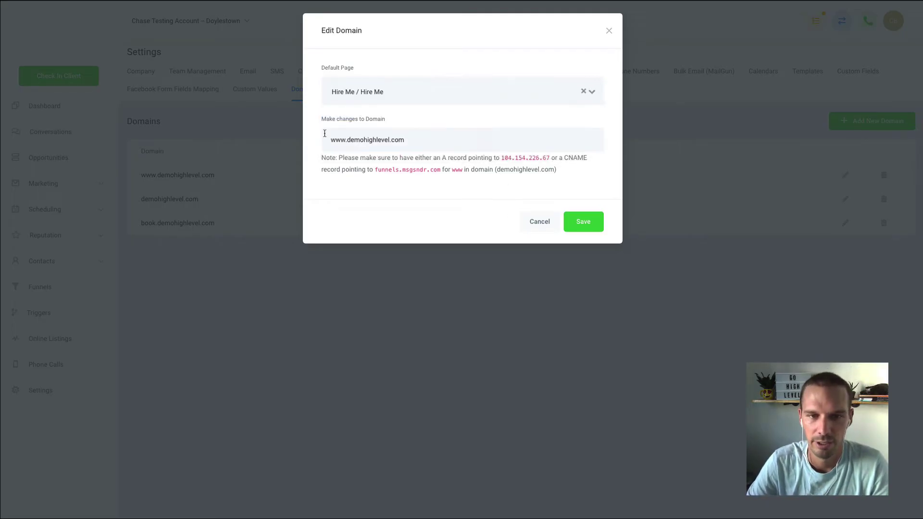
{"action": "left_click", "coordinate": [573, 222]}
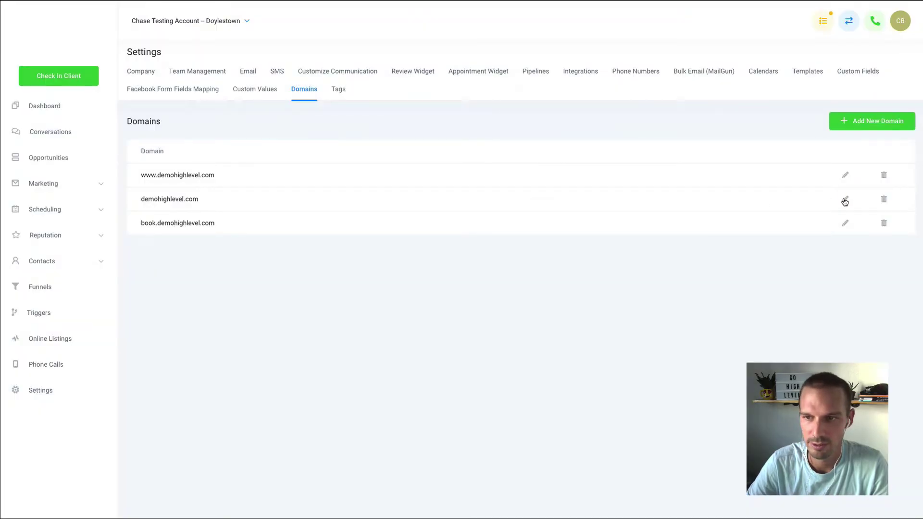
Step: Set Hire Me as the default page for demohighlevel.com and save
{"action": "left_click", "coordinate": [845, 199]}
{"action": "left_click", "coordinate": [575, 94]}
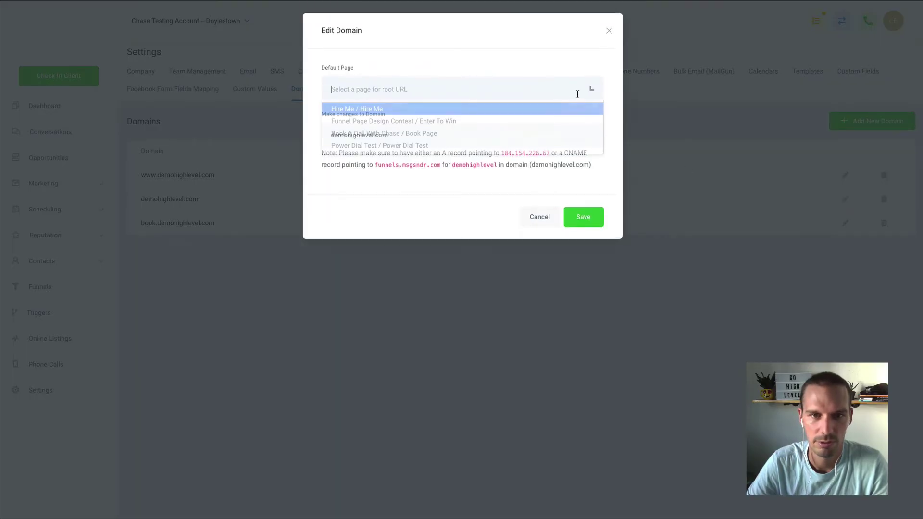
{"action": "left_click", "coordinate": [488, 114]}
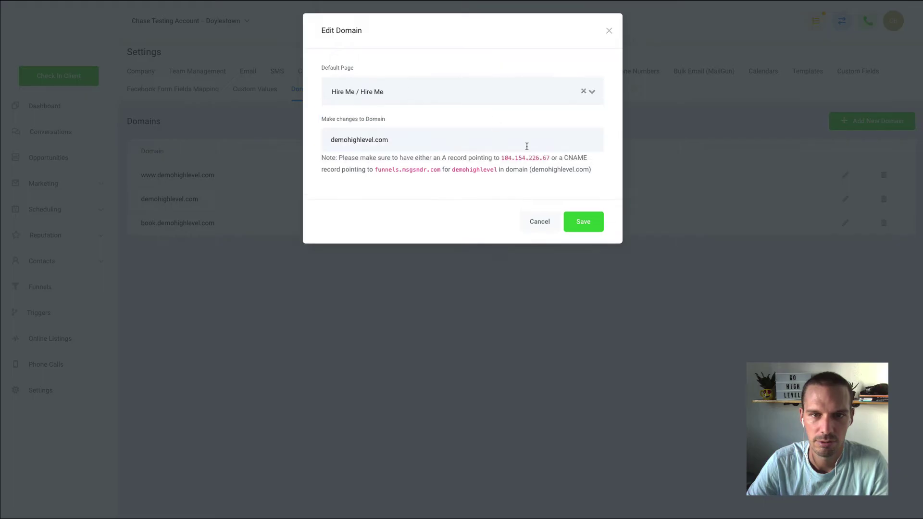
{"action": "left_click", "coordinate": [588, 221]}
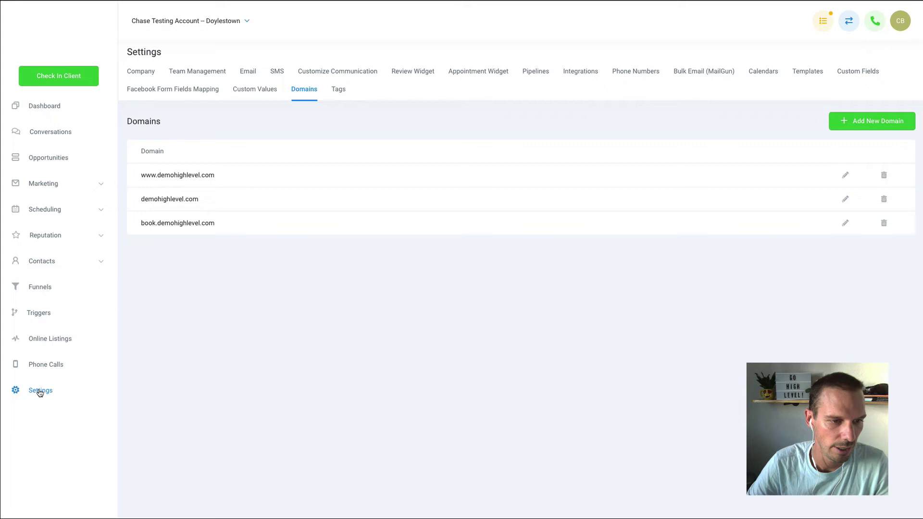
{"action": "left_click", "coordinate": [40, 288]}
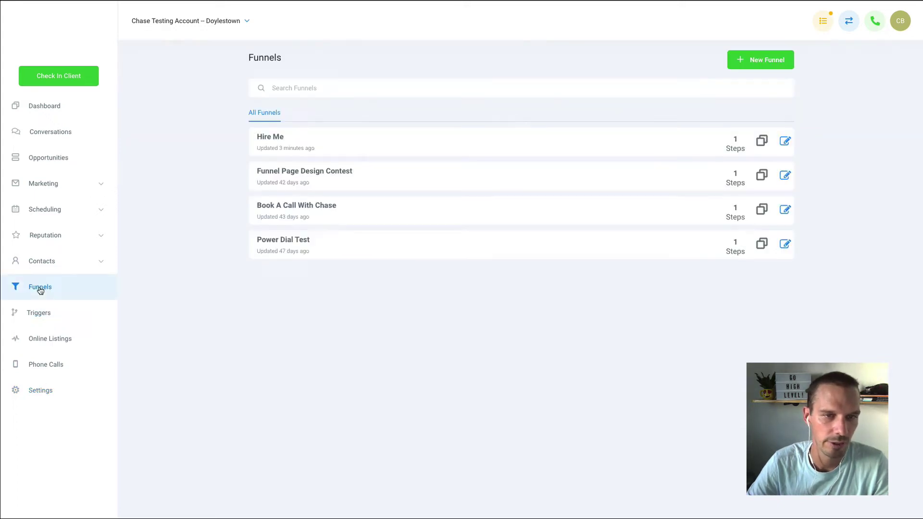
{"action": "left_click", "coordinate": [276, 141]}
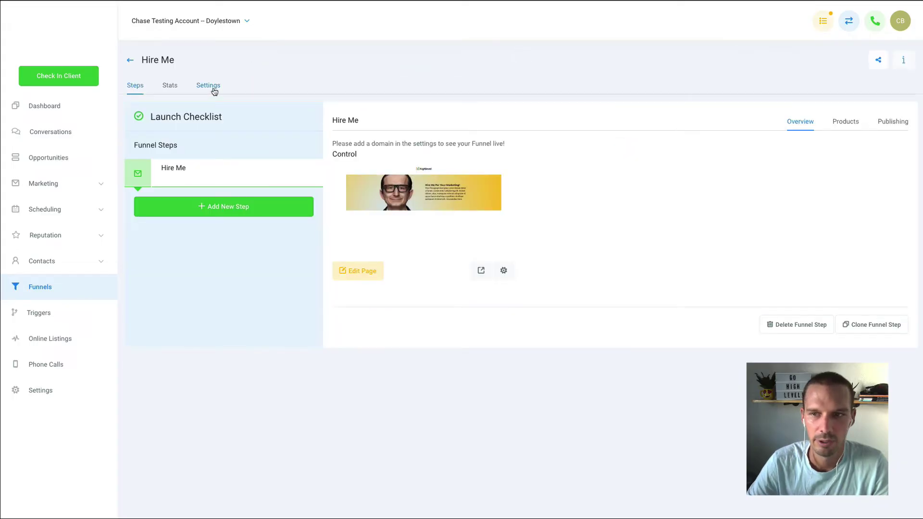
{"action": "left_click", "coordinate": [215, 92]}
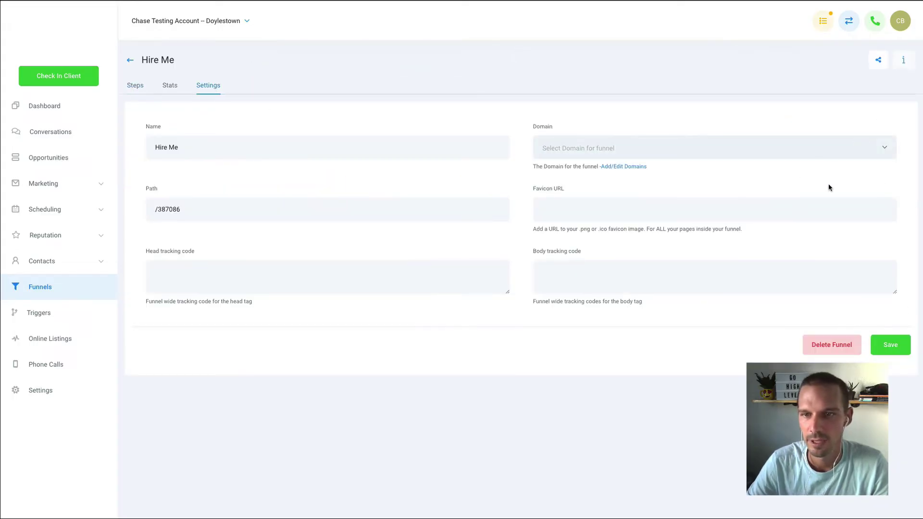
{"action": "left_click", "coordinate": [883, 146]}
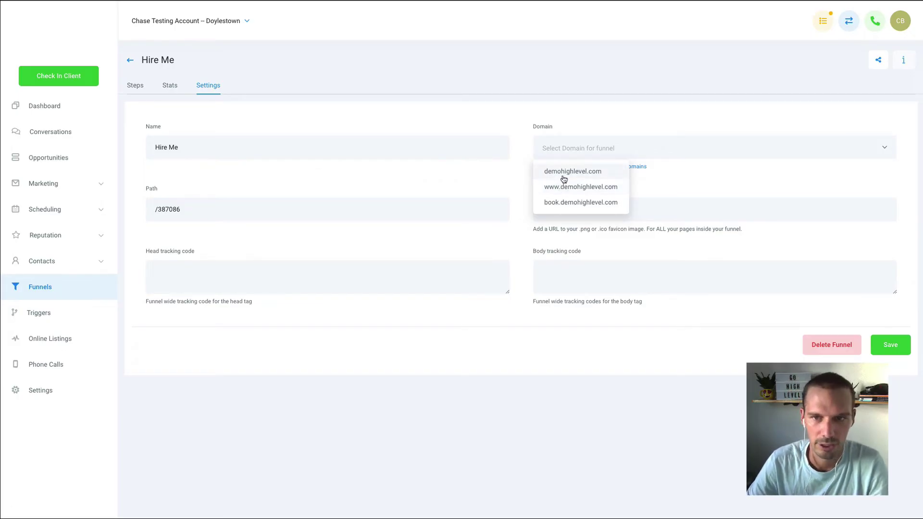
{"action": "left_click", "coordinate": [561, 188]}
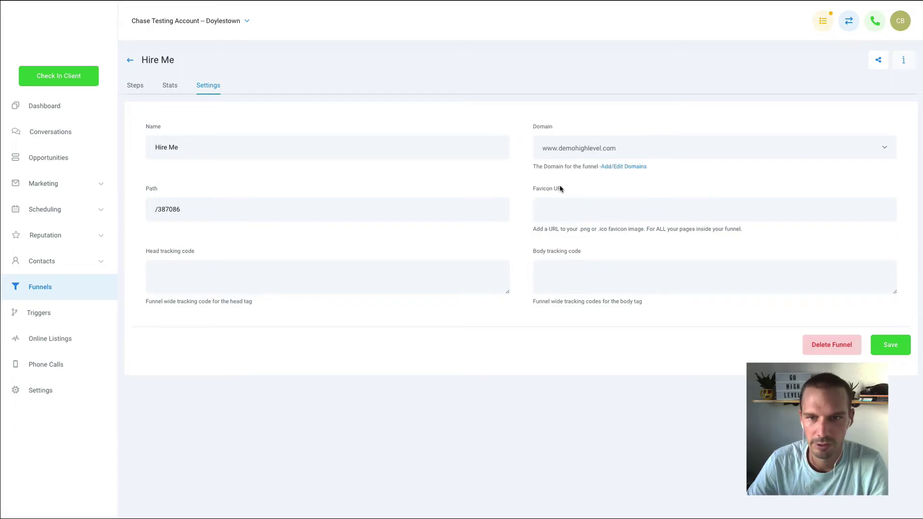
{"action": "left_click", "coordinate": [892, 351]}
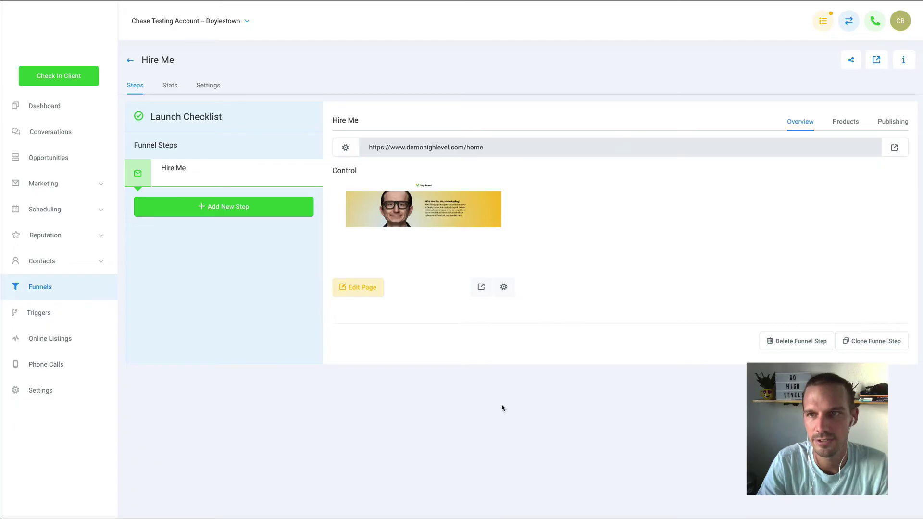
{"action": "key", "text": "ctrl+t"}
{"action": "type", "text": "dwww"}
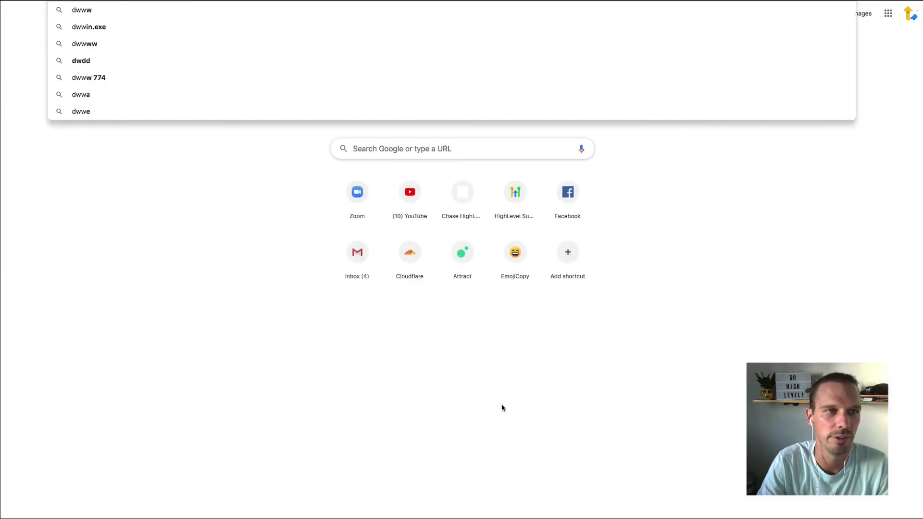
{"action": "key", "text": "BackSpace"}
{"action": "key", "text": "BackSpace"}
{"action": "key", "text": "BackSpace"}
{"action": "key", "text": "BackSpace"}
{"action": "type", "text": "www.de"}
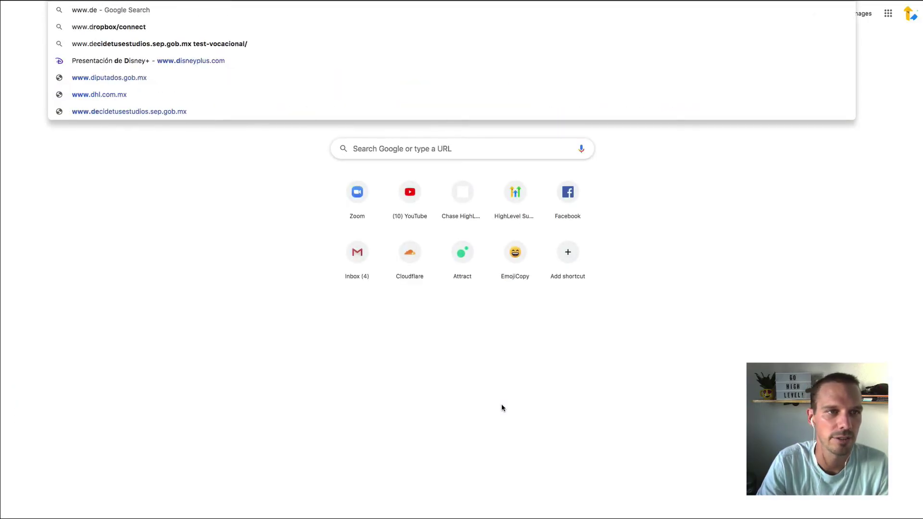
{"action": "type", "text": "mohighlevel.com"}
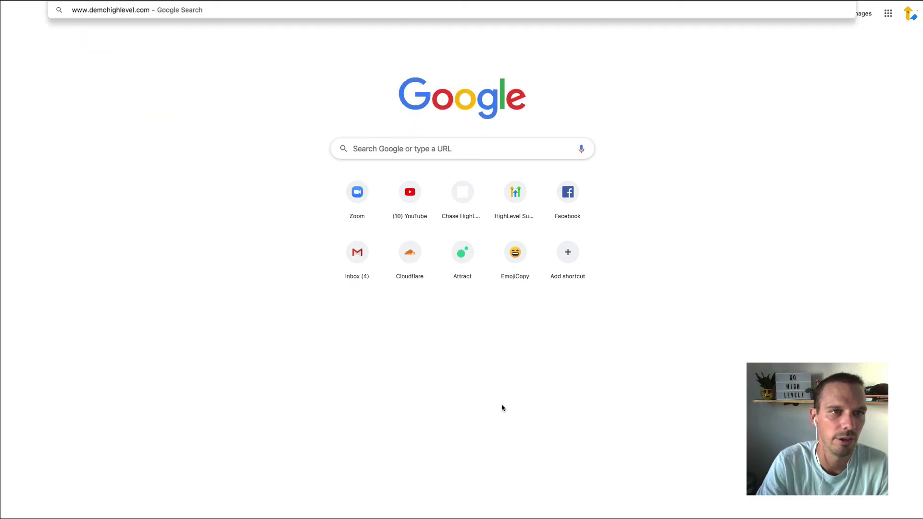
{"action": "key", "text": "Return"}
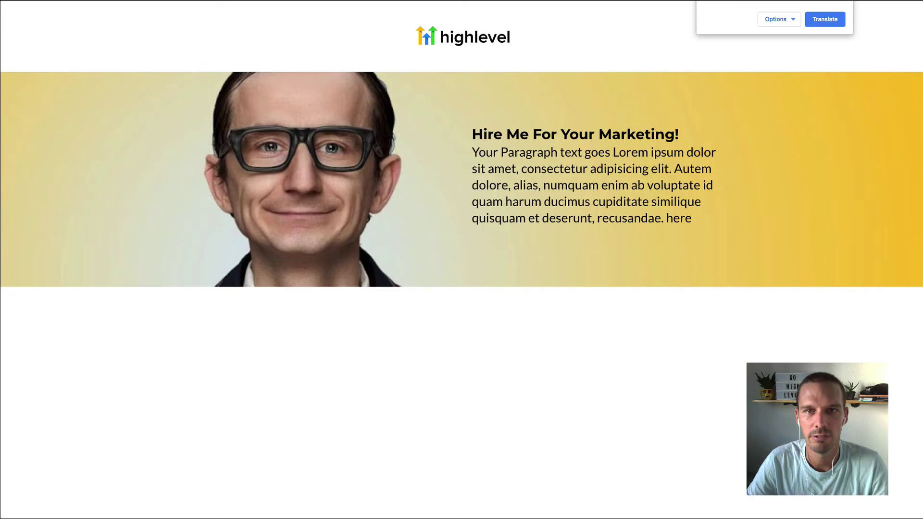
{"action": "mouse_move", "coordinate": [513, 21]}
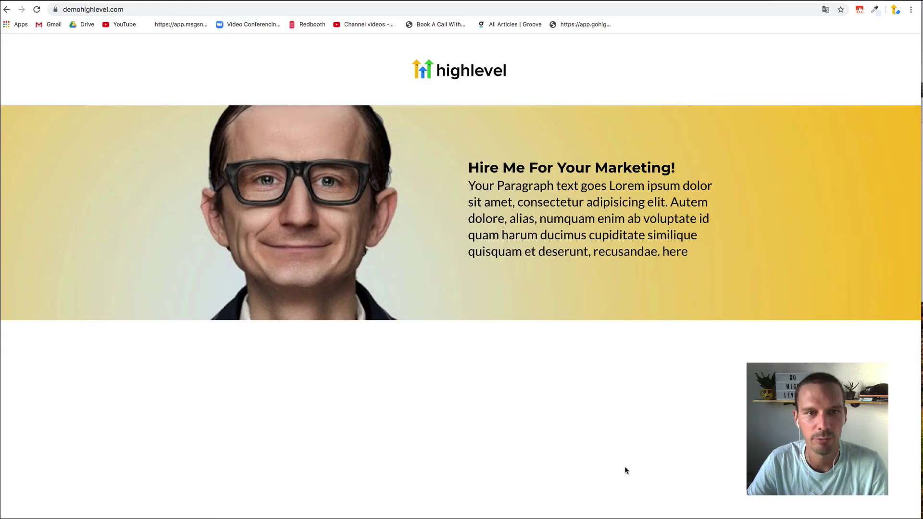
Step: Return to HighLevel and go to the Domains settings
{"action": "key", "text": "super+w"}
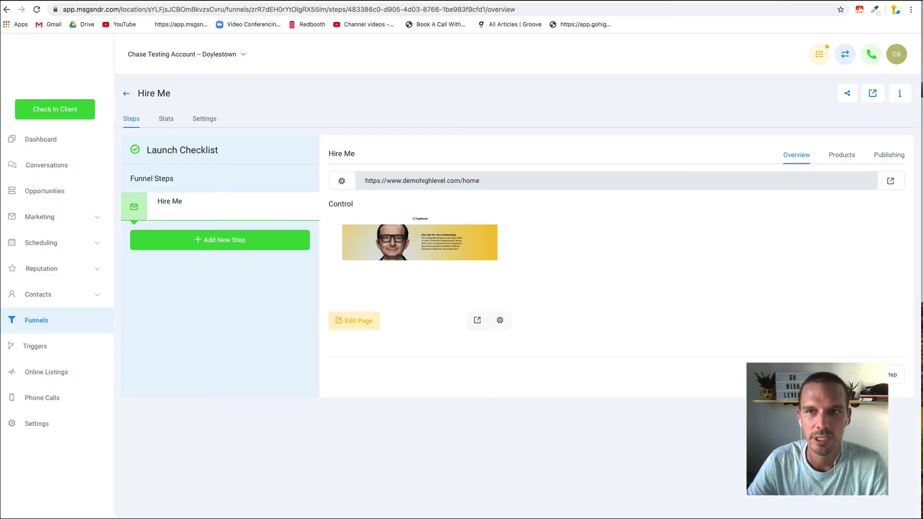
{"action": "left_click_drag", "start_coordinate": [494, 182], "coordinate": [453, 178]}
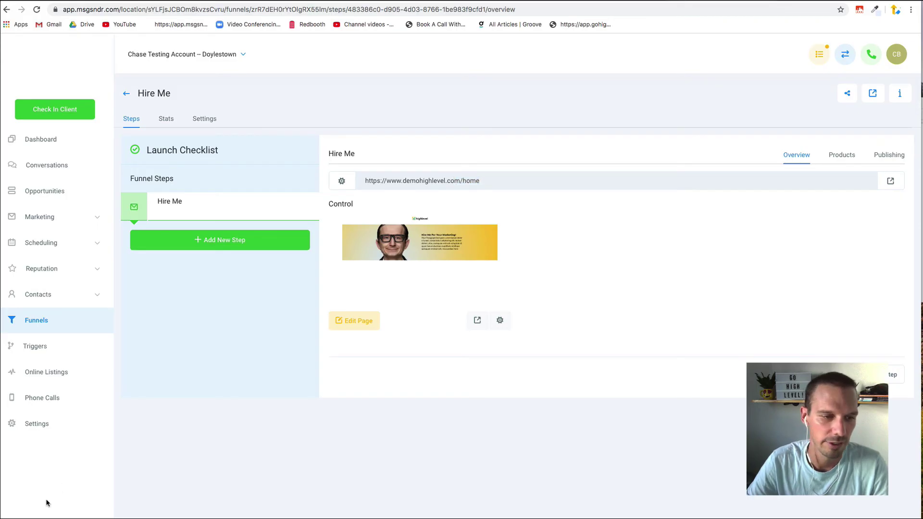
{"action": "left_click", "coordinate": [33, 425]}
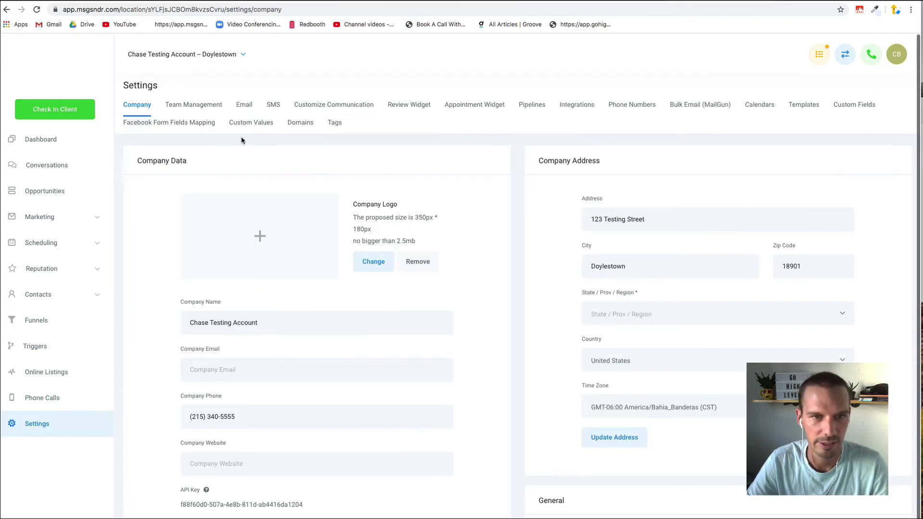
{"action": "left_click", "coordinate": [304, 129]}
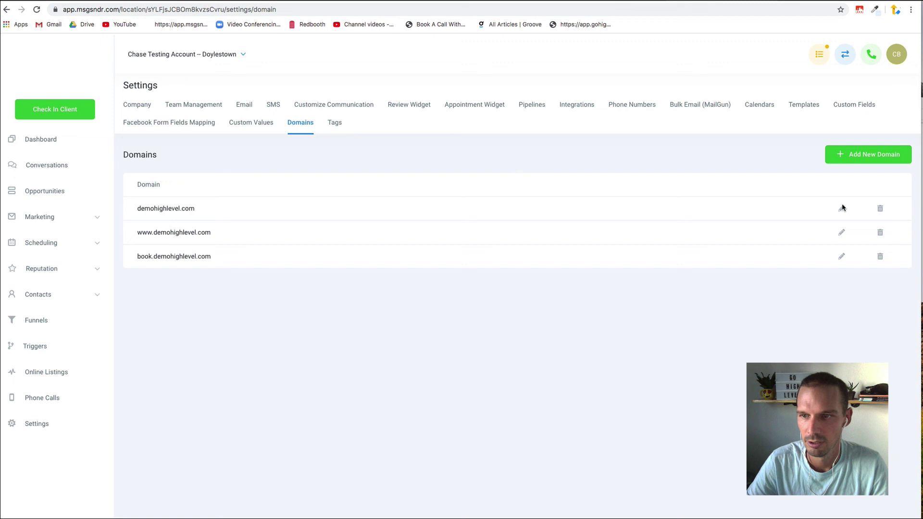
Step: Choose 'Hire Me / Hire Me' as demohighlevel.com's default page
{"action": "left_click", "coordinate": [841, 208]}
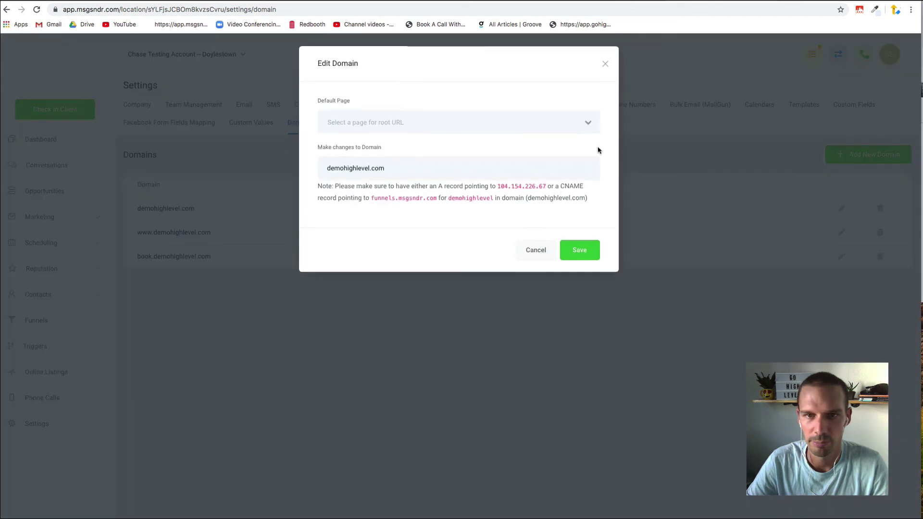
{"action": "left_click", "coordinate": [585, 124]}
{"action": "left_click", "coordinate": [530, 153]}
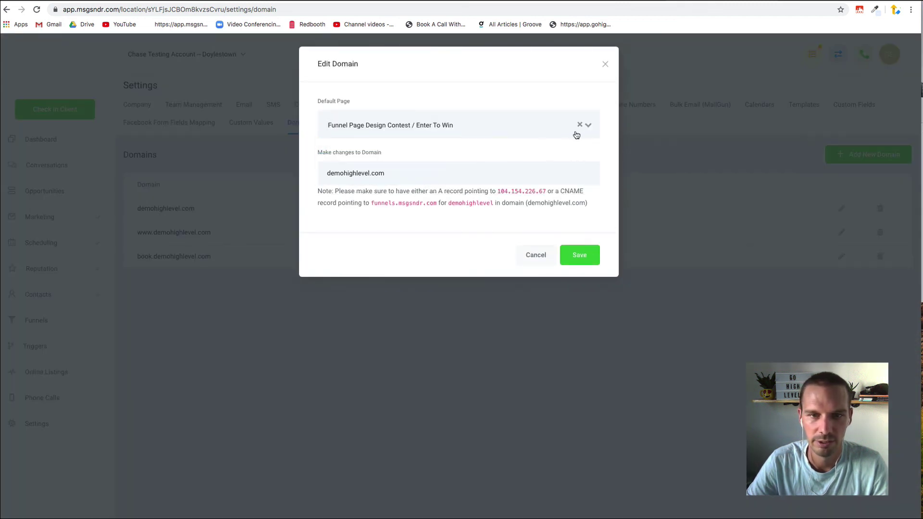
{"action": "left_click", "coordinate": [588, 126]}
{"action": "left_click", "coordinate": [525, 144]}
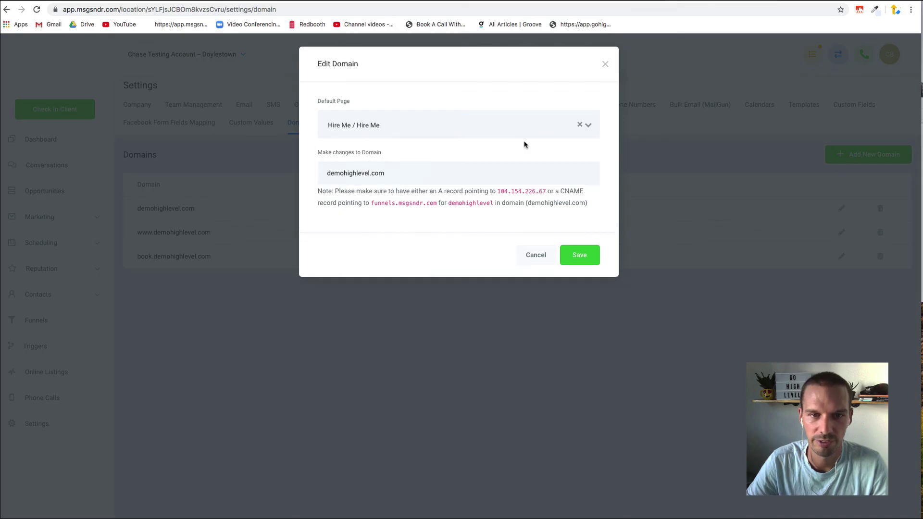